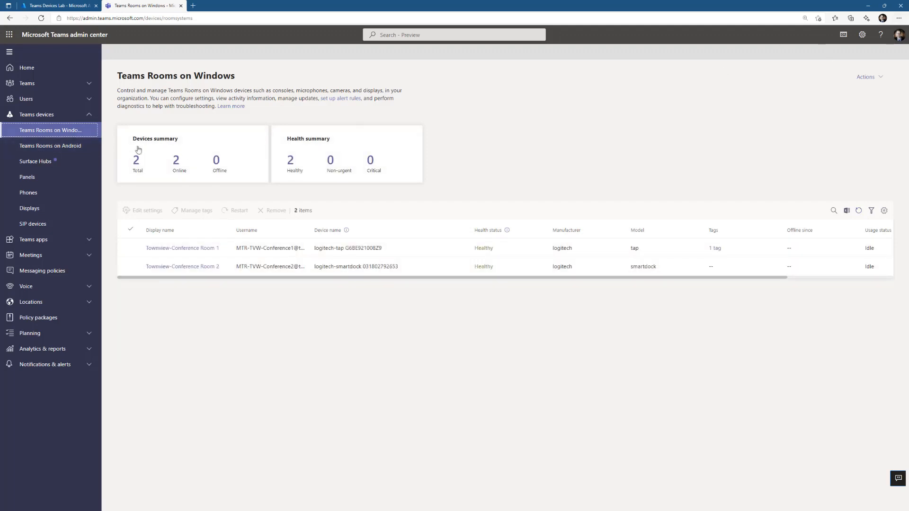
# - Review the Teams Rooms on Android, Surface Hubs, Phones, Panels and Teams Rooms on Windows device pages
pyautogui.click(51, 146)
pyautogui.click(40, 162)
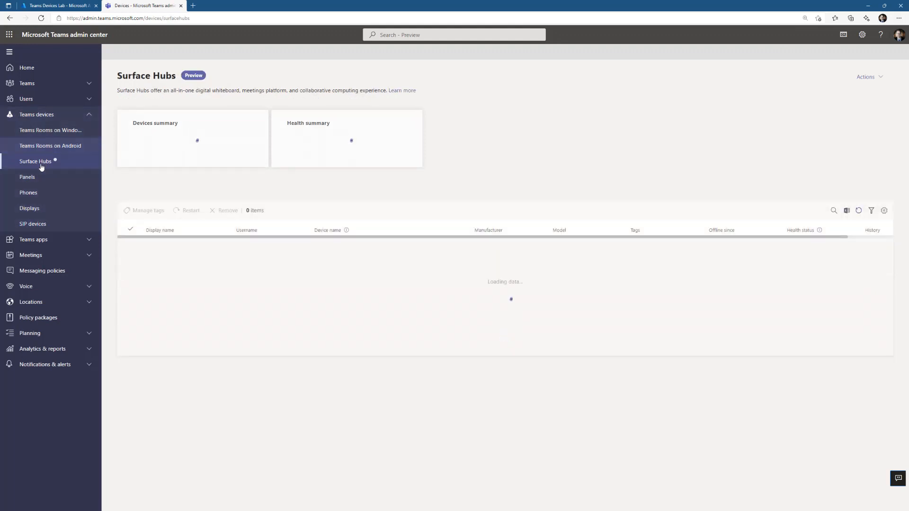
pyautogui.click(39, 194)
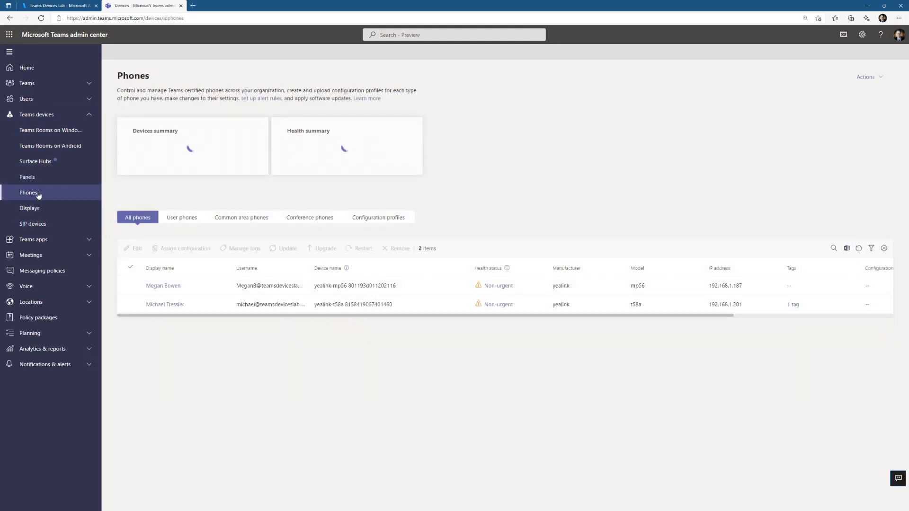
pyautogui.click(66, 178)
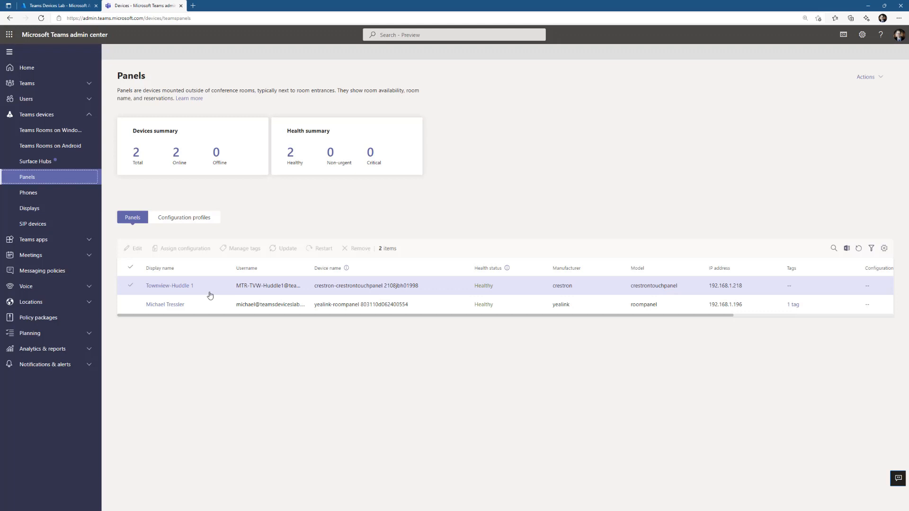
pyautogui.click(52, 130)
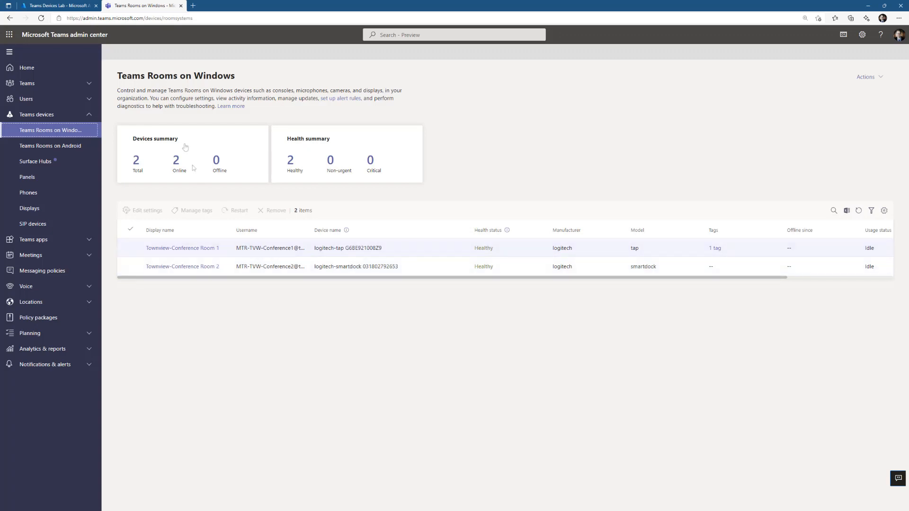
# - Switch to Azure Active Directory and start a new administrative unit named Asia
pyautogui.click(72, 6)
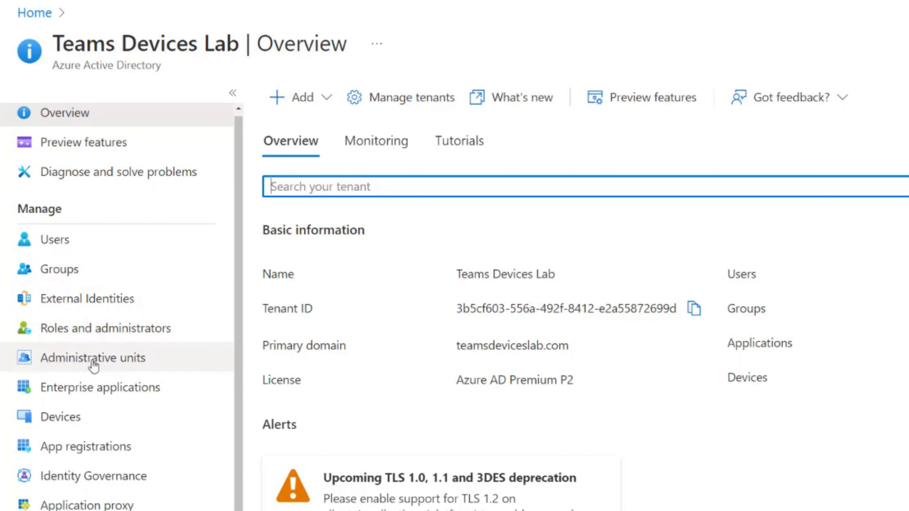
pyautogui.click(94, 364)
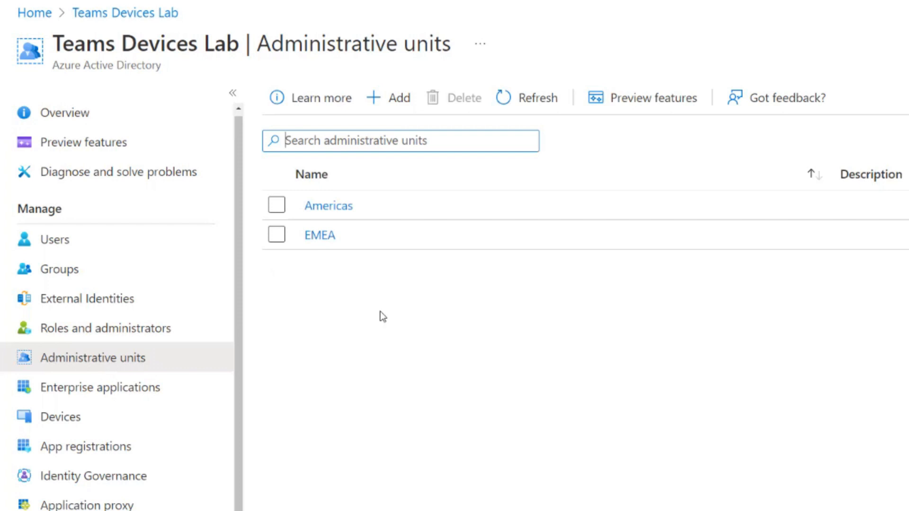
pyautogui.click(401, 111)
pyautogui.click(189, 217)
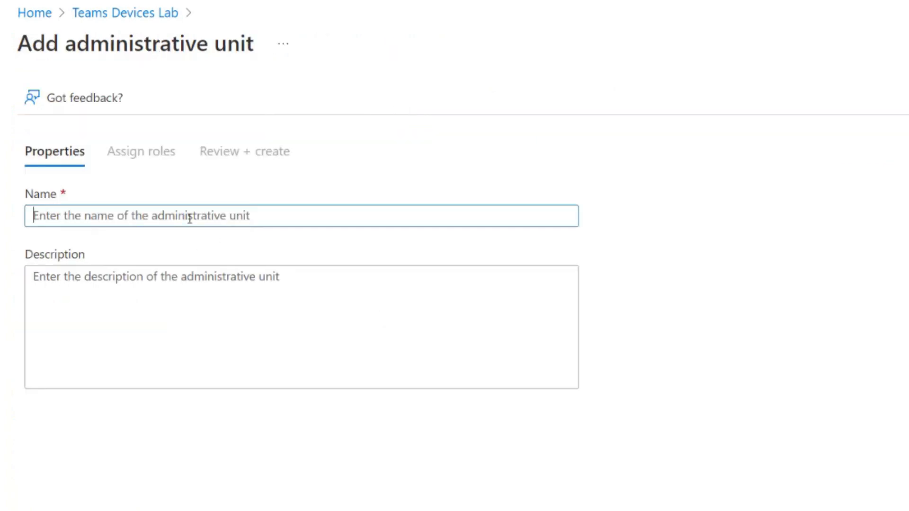
pyautogui.write('Asia')
# - Enter "Asia Pacific + Australia Administrative Unit" as the new unit's description
pyautogui.click(153, 291)
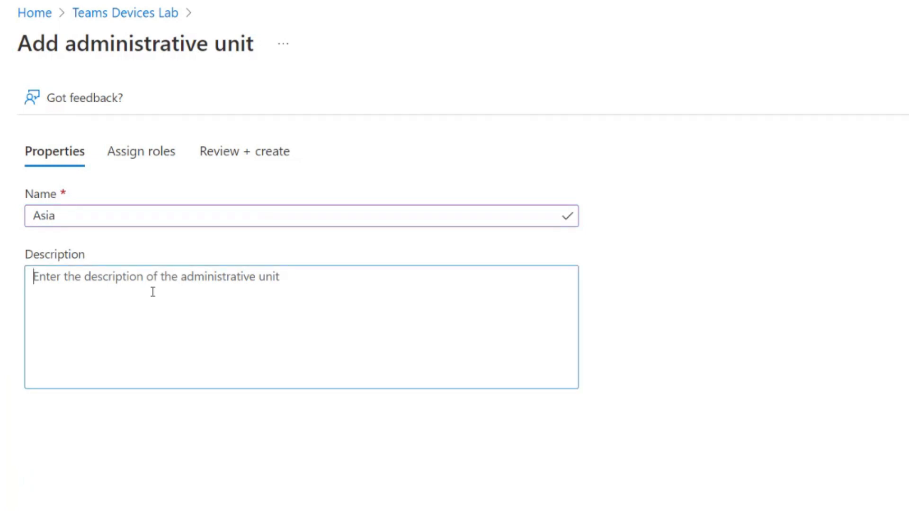
pyautogui.write('Asia Pacific + A')
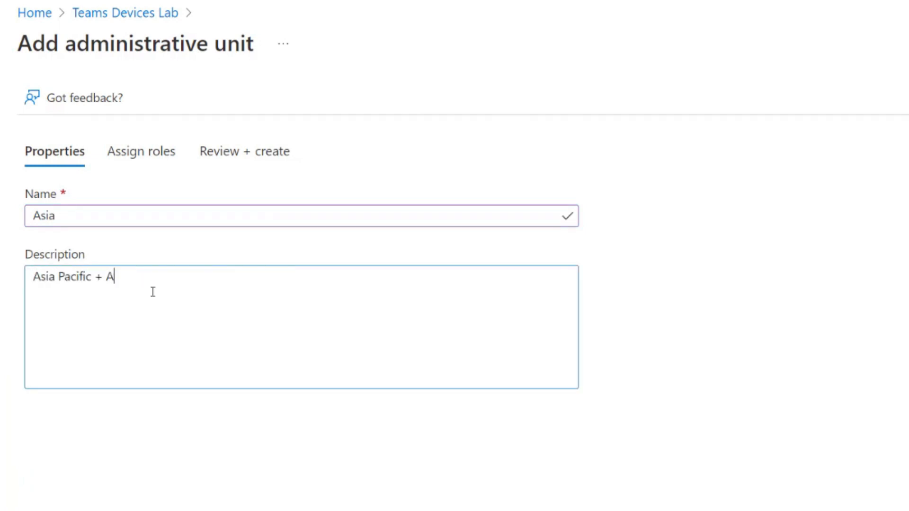
pyautogui.write('ustralis')
pyautogui.write(' Adminis')
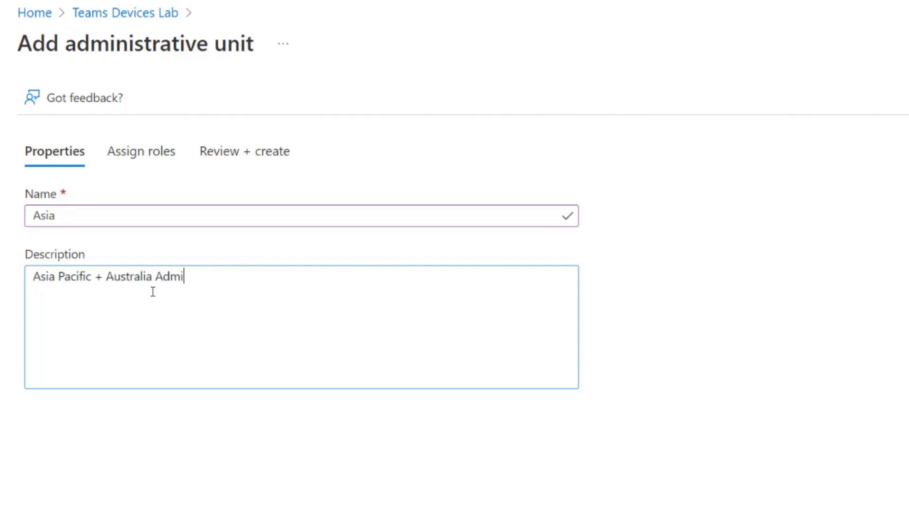
pyautogui.write('trative Unit')
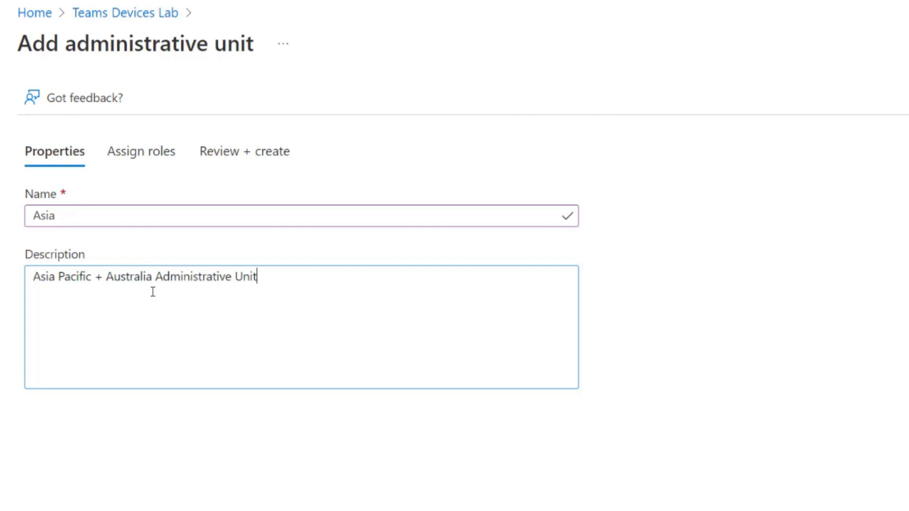
# - Assign the Teams devices administrator role to the regional administrator's user account and create the administrative unit
pyautogui.click(127, 488)
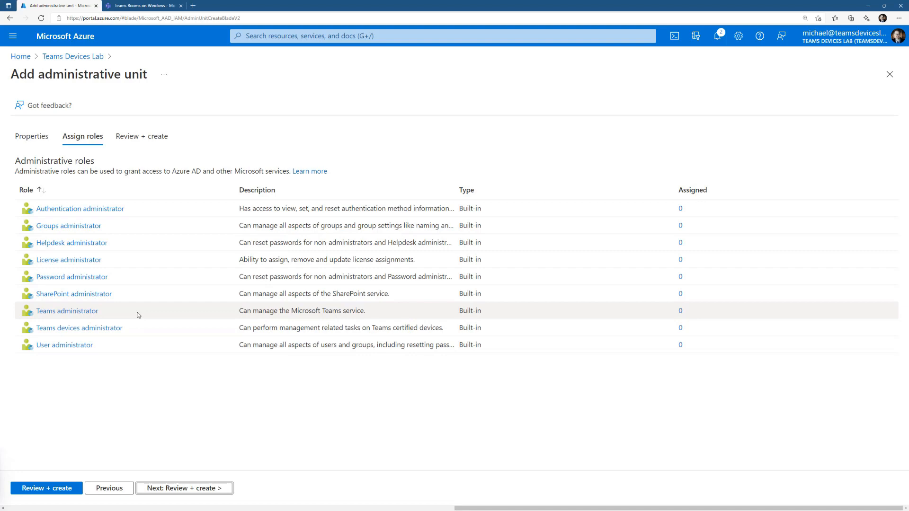
pyautogui.click(77, 330)
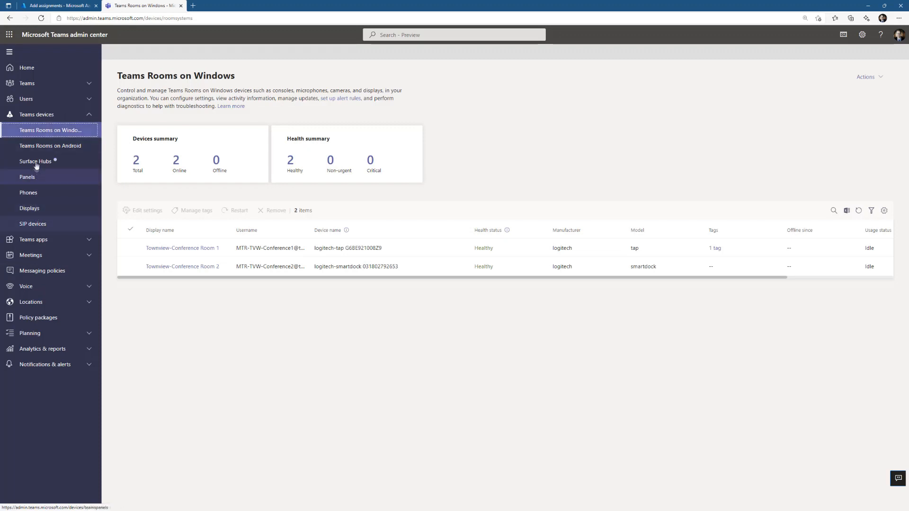
pyautogui.click(58, 6)
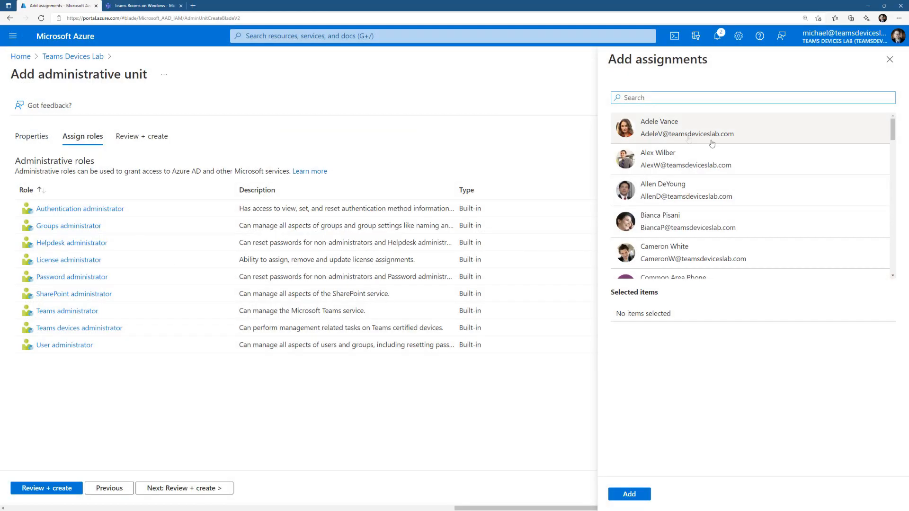
pyautogui.write('L')
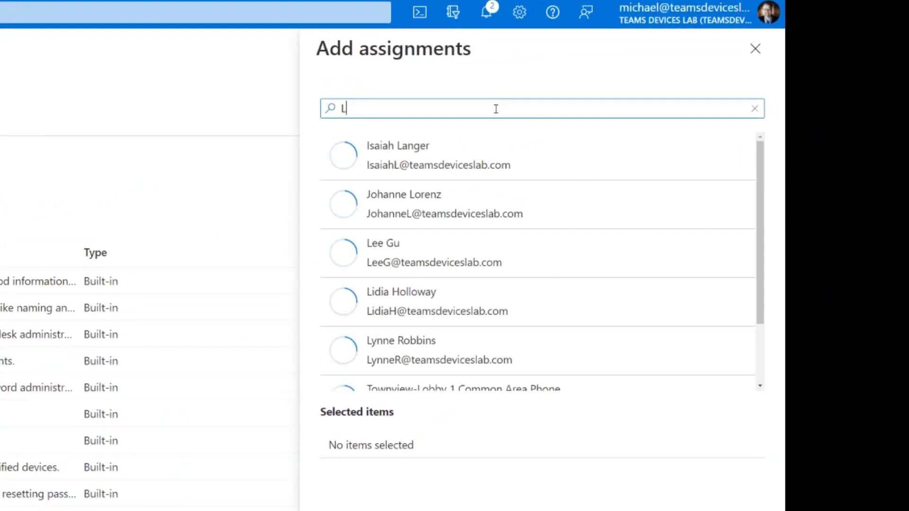
pyautogui.write('ynne')
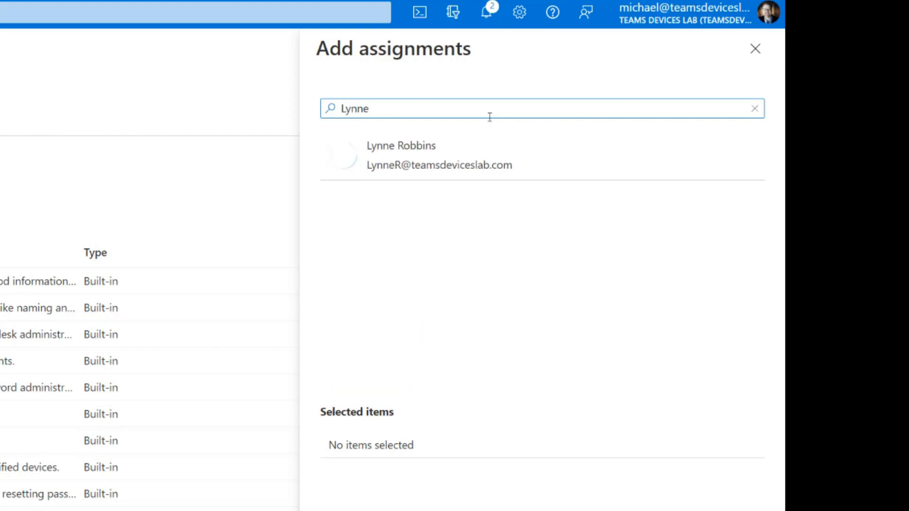
pyautogui.click(405, 169)
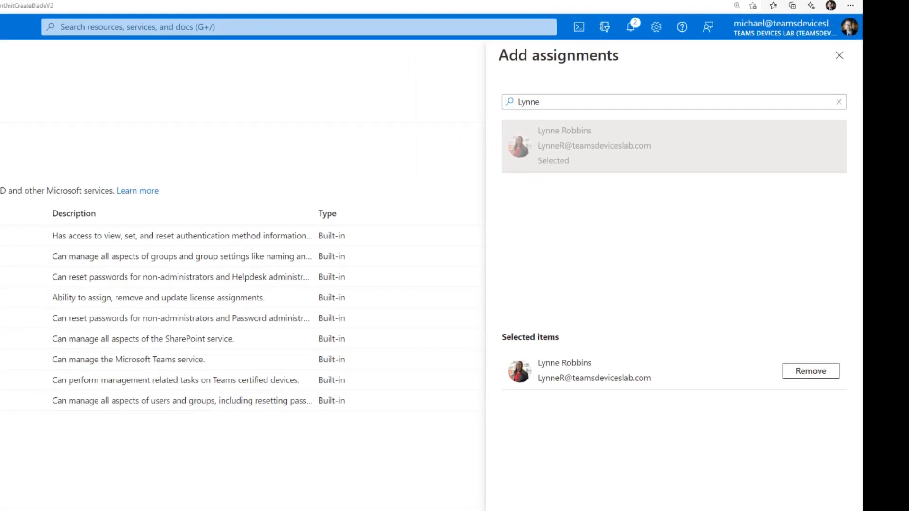
pyautogui.click(631, 436)
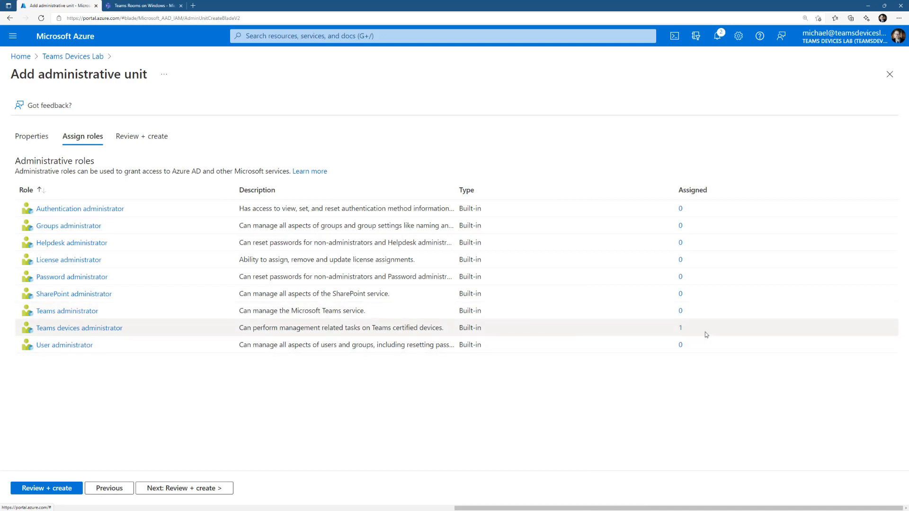
pyautogui.click(163, 488)
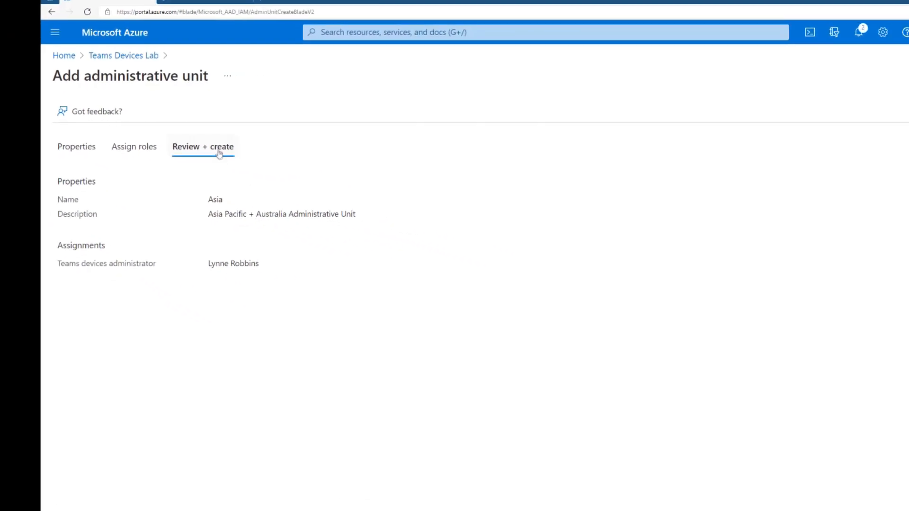
pyautogui.click(32, 488)
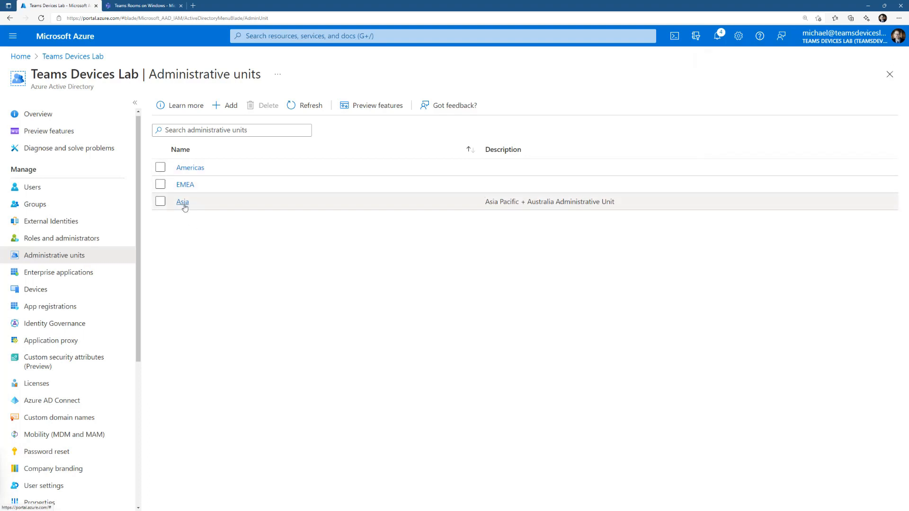
# - Examine the Asia unit's users, groups and roles, and check the active assignments of its Teams devices administrator role
pyautogui.click(182, 202)
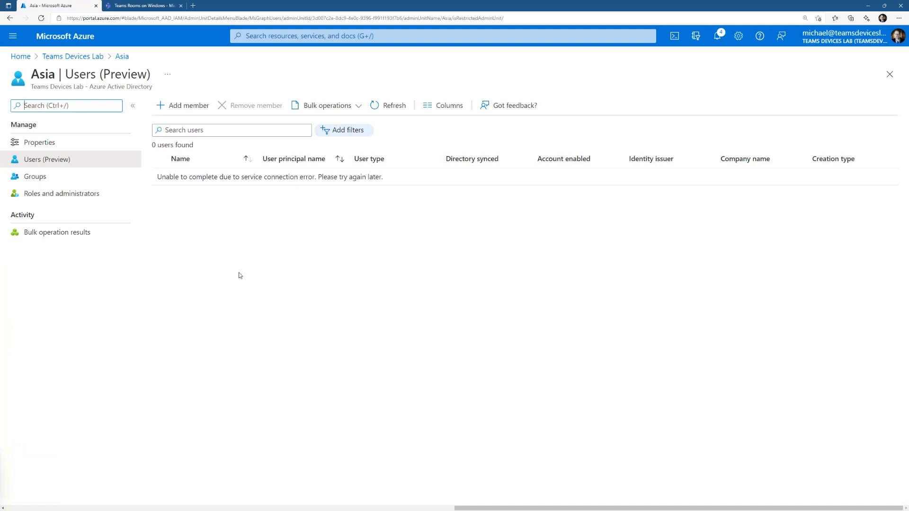
pyautogui.click(65, 177)
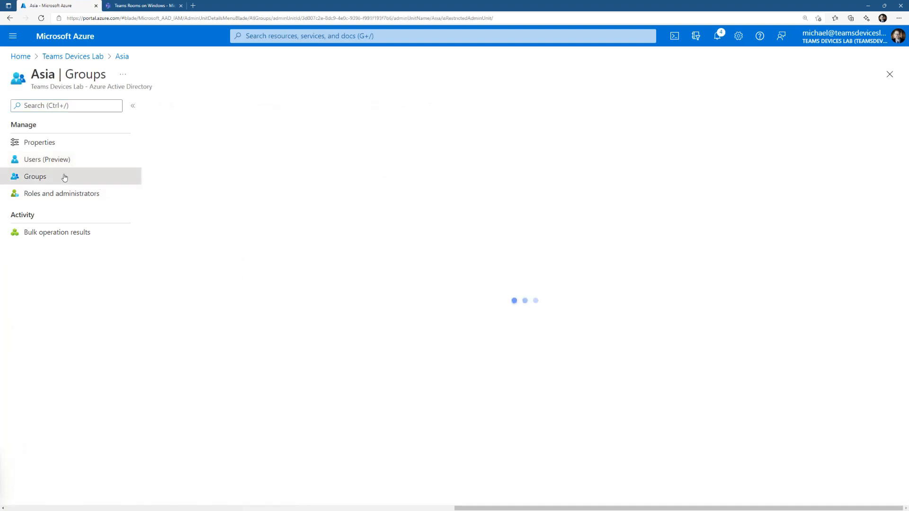
pyautogui.click(73, 195)
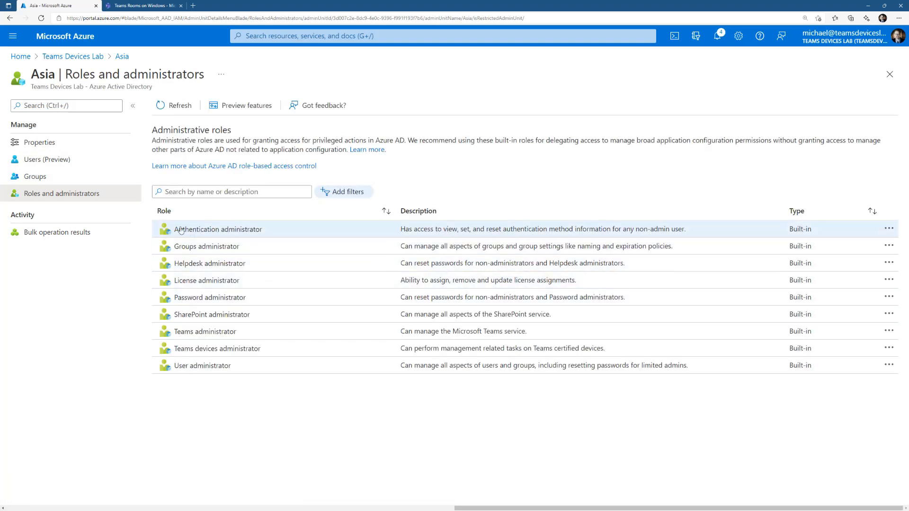
pyautogui.click(230, 351)
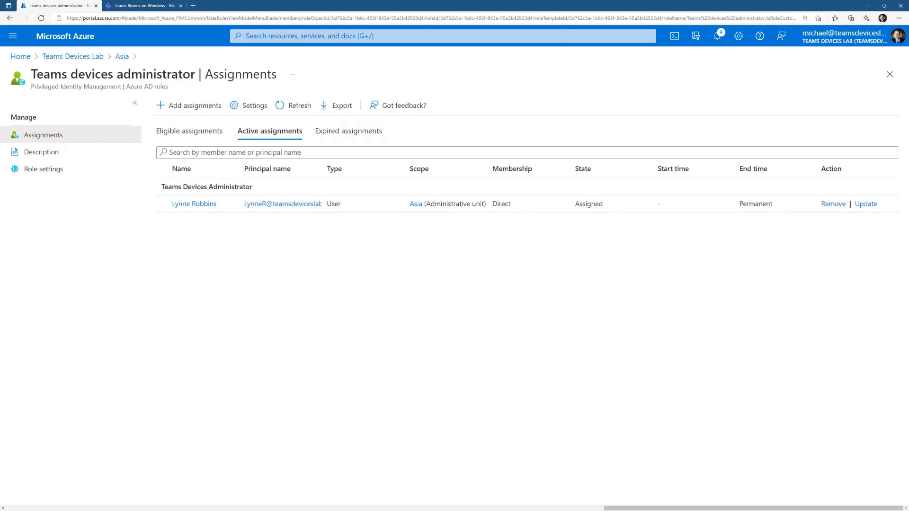
# - Open a new InPrivate browser window and go to admin.teams.microsoft.com
pyautogui.click(898, 18)
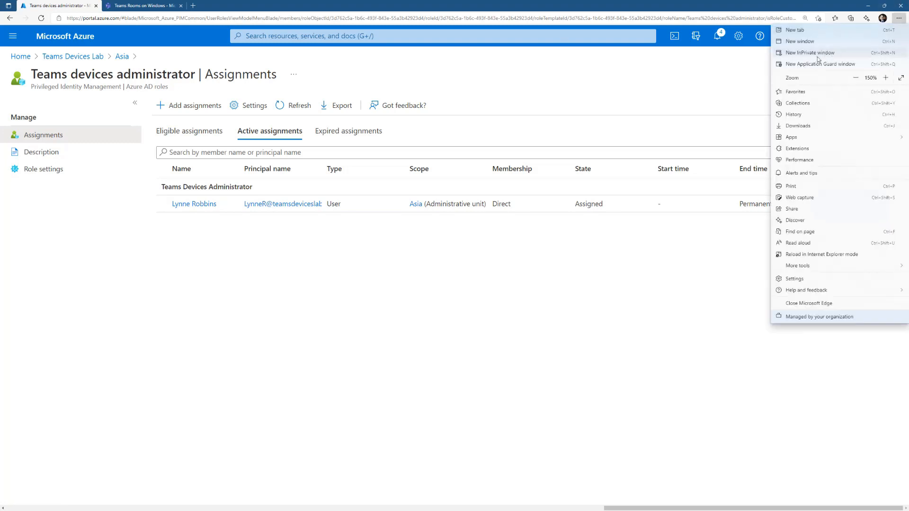
pyautogui.click(817, 57)
pyautogui.write('a')
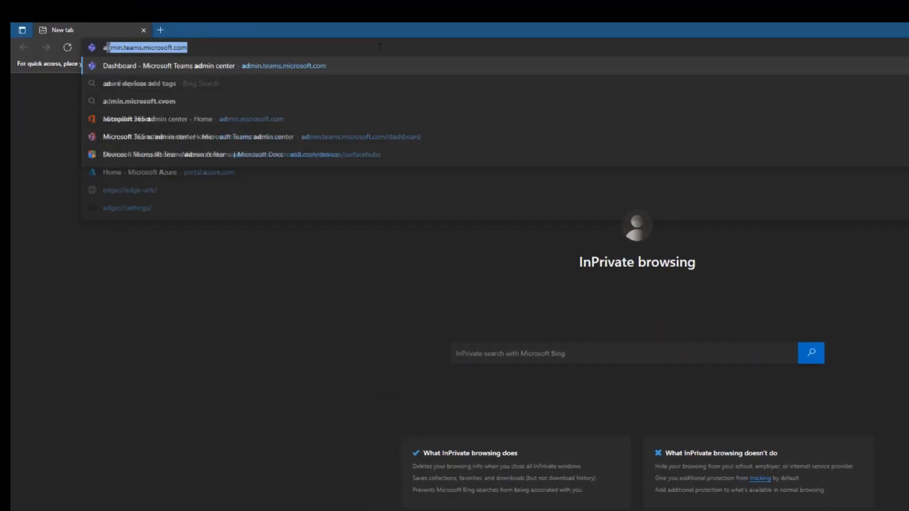
pyautogui.write('dmin.teams.micr')
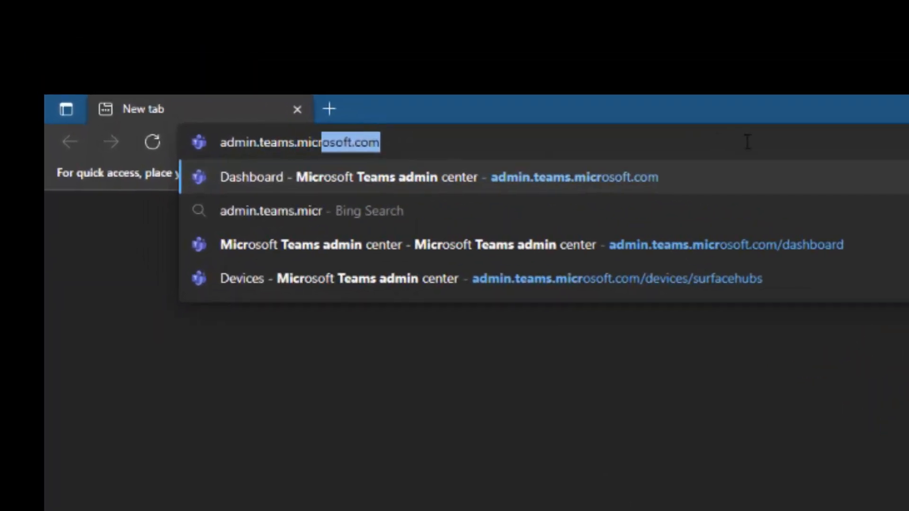
pyautogui.write('osoft.com')
pyautogui.press('Return')
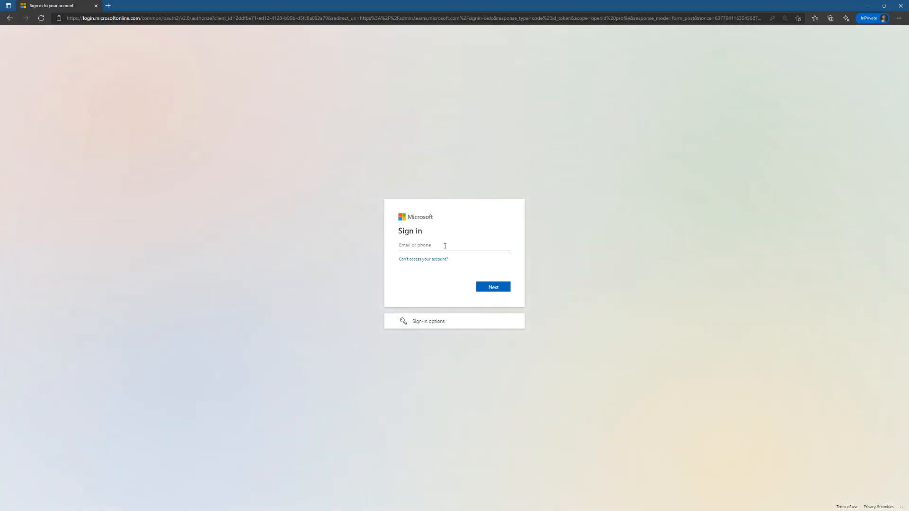
# - Sign in with the Asia administrator's e-mail and check the Teams Rooms on Windows and Panels pages
pyautogui.click(444, 246)
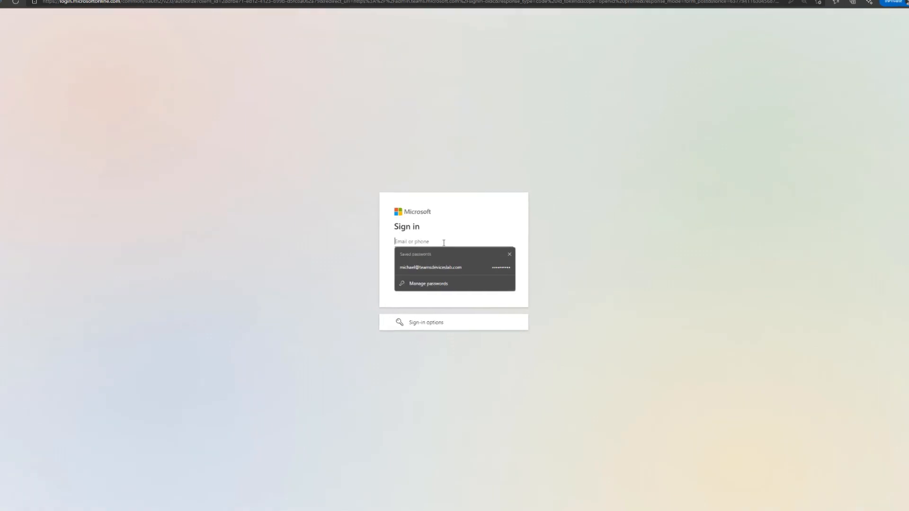
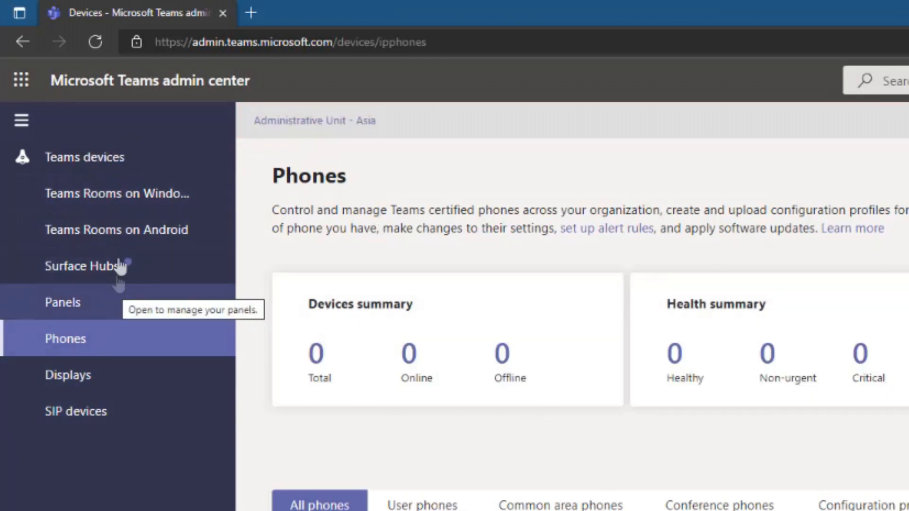
pyautogui.click(128, 195)
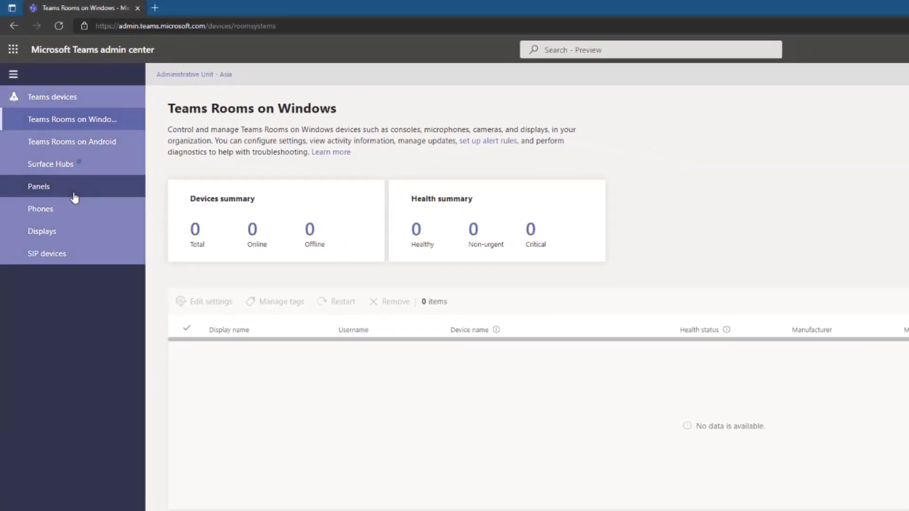
pyautogui.click(71, 189)
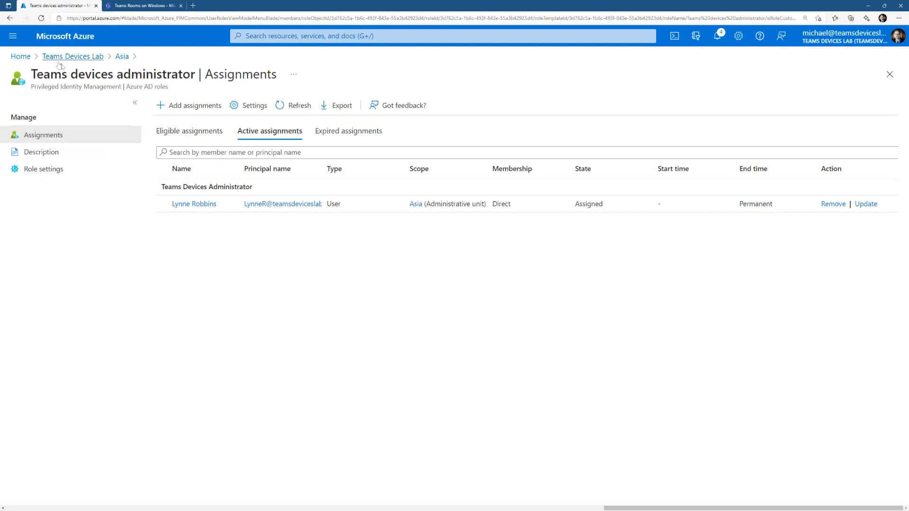
# - Start adding members to the Asia administrative unit's users and select Conference Room 01 and Townview-Conference Room 2
pyautogui.click(86, 57)
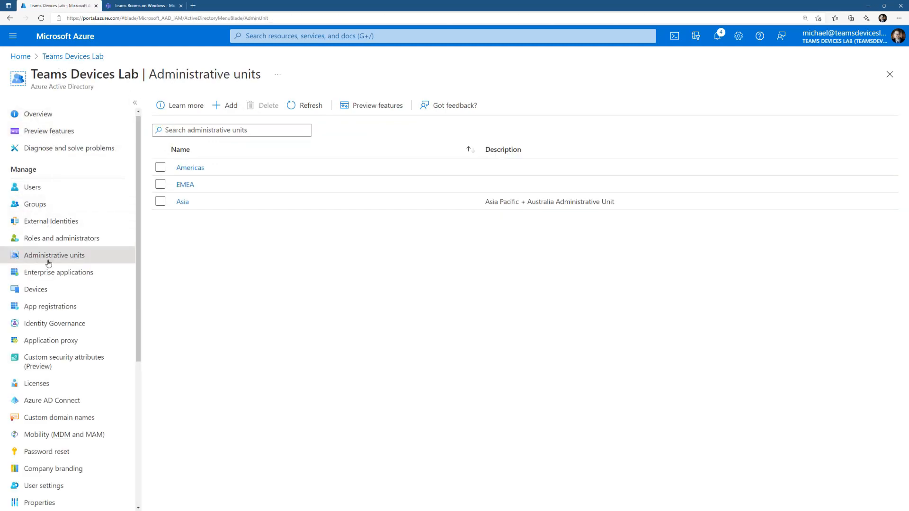
pyautogui.click(182, 202)
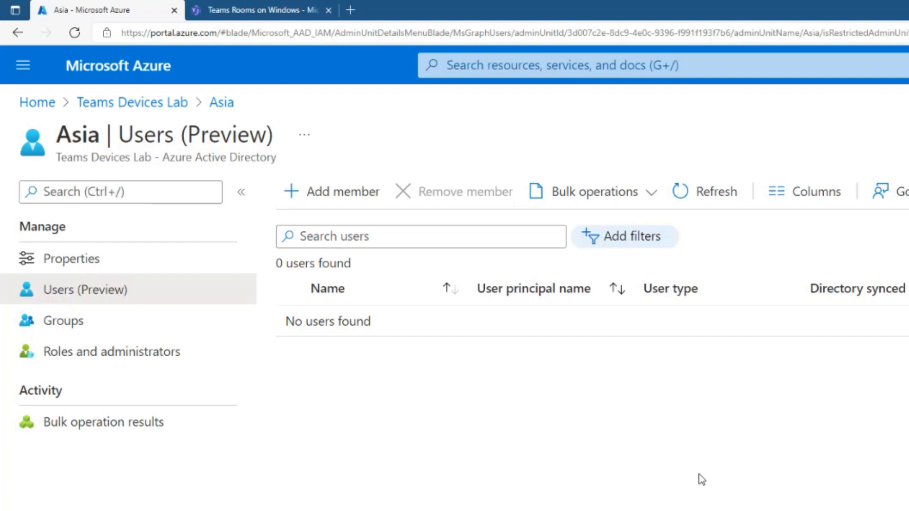
pyautogui.click(303, 198)
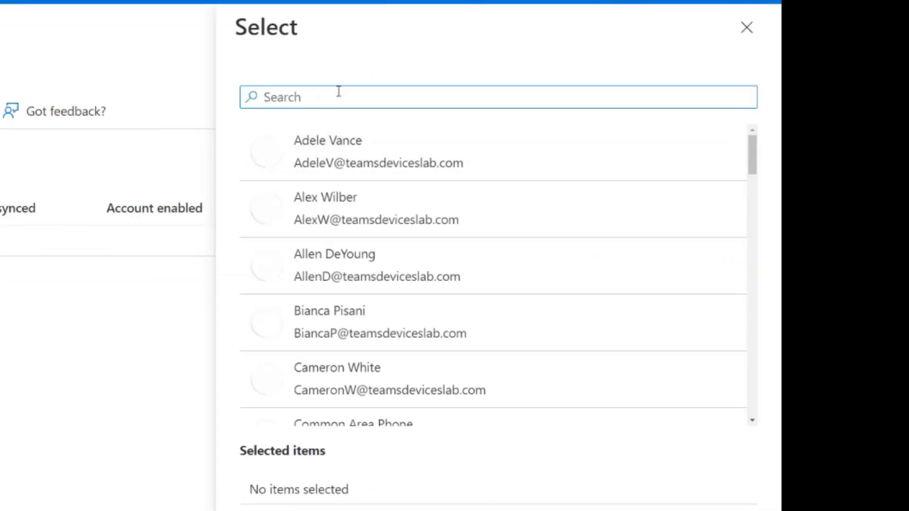
pyautogui.write('confer')
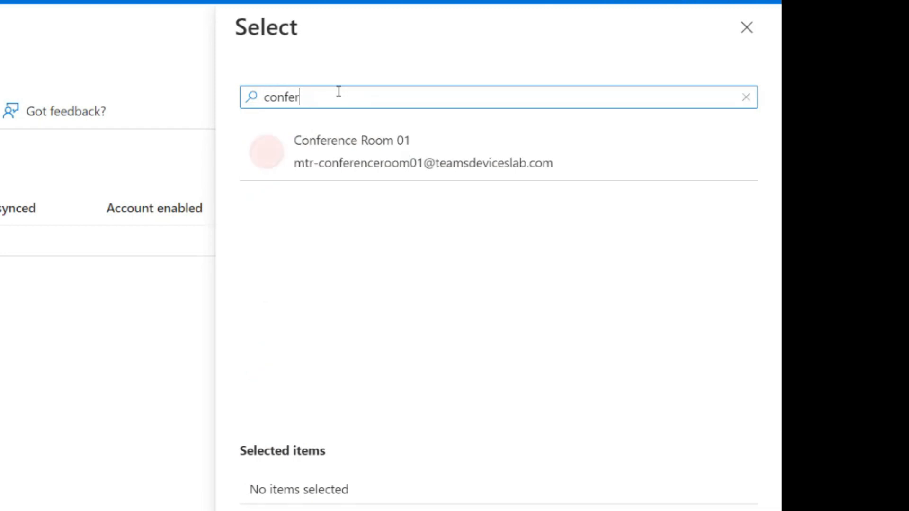
pyautogui.click(352, 172)
pyautogui.moveTo(355, 95); pyautogui.dragTo(240, 99)
pyautogui.write('mtr')
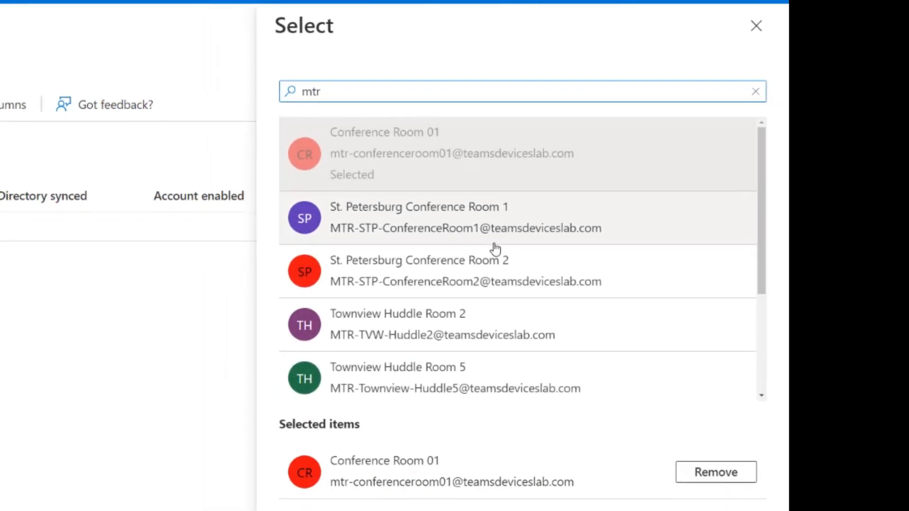
pyautogui.scroll(-3, 520, 251)
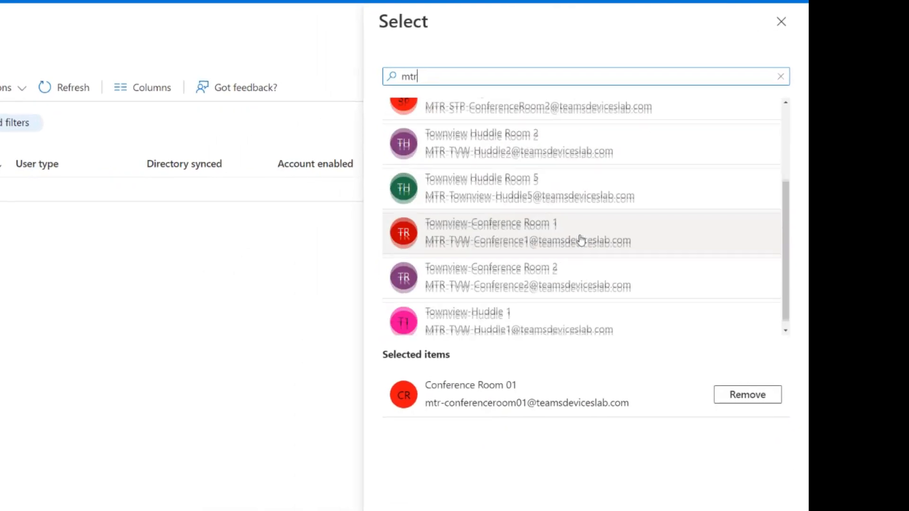
pyautogui.click(523, 268)
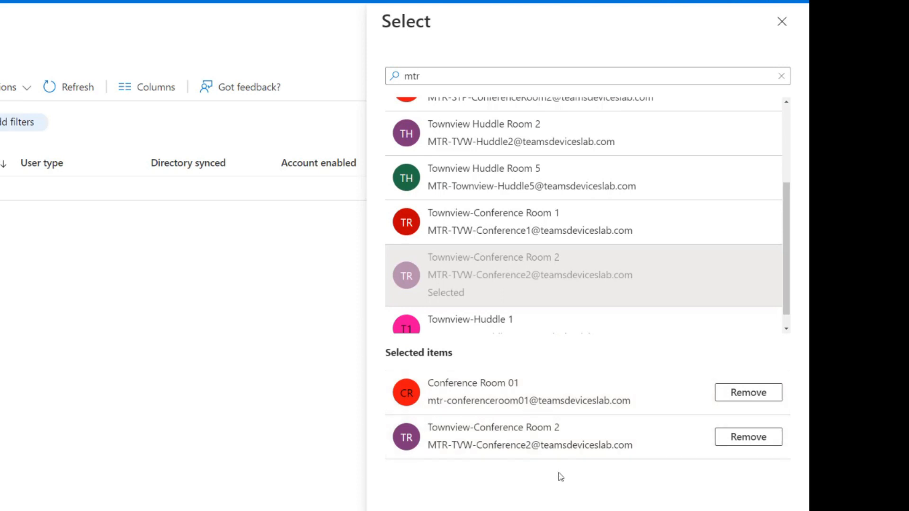
pyautogui.scroll(-1, 563, 190)
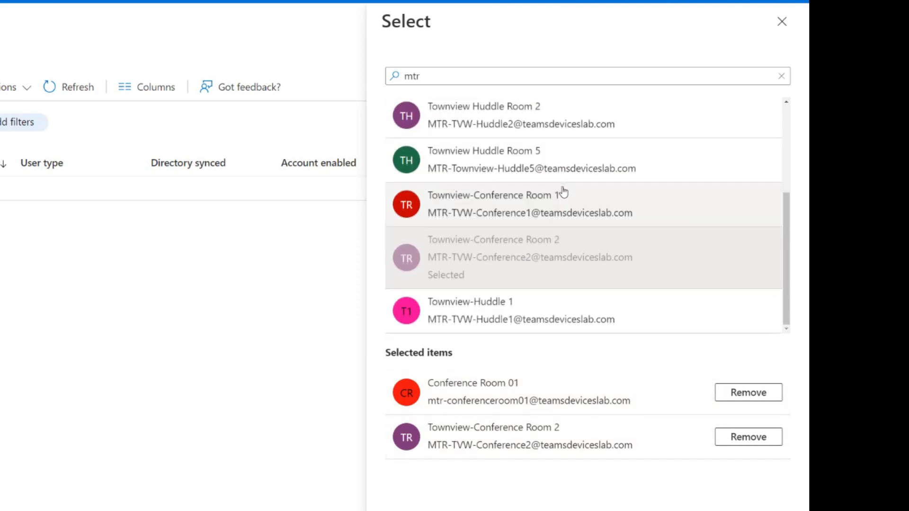
# - Find the signed-in administrator's own account, include it in the selection, and add the selected accounts to the Asia unit
pyautogui.scroll(3, 563, 192)
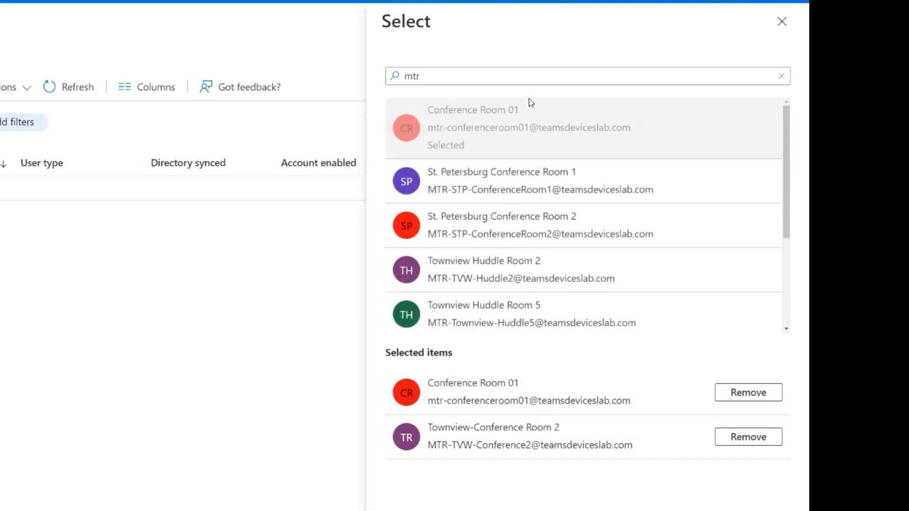
pyautogui.click(520, 75)
pyautogui.hotkey('ctrl', 'a')
pyautogui.write('micahel')
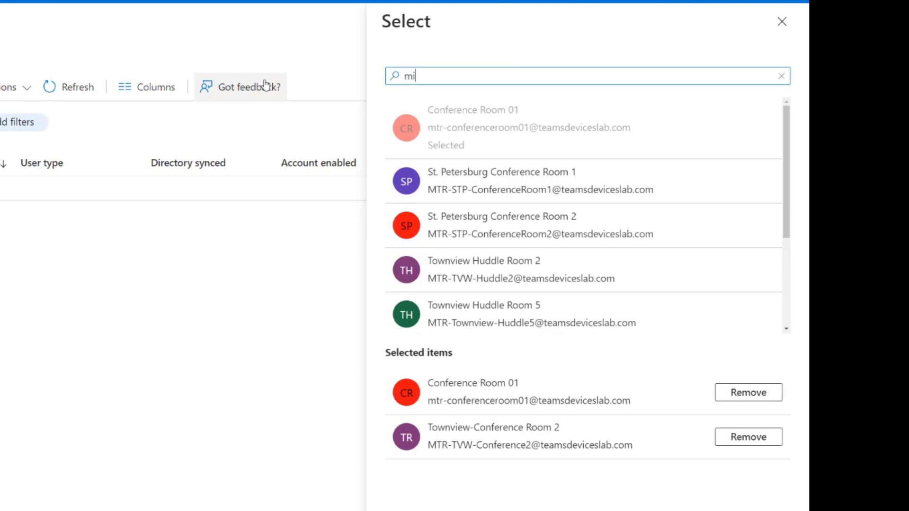
pyautogui.press('BackSpace')
pyautogui.press('BackSpace')
pyautogui.press('BackSpace')
pyautogui.press('BackSpace')
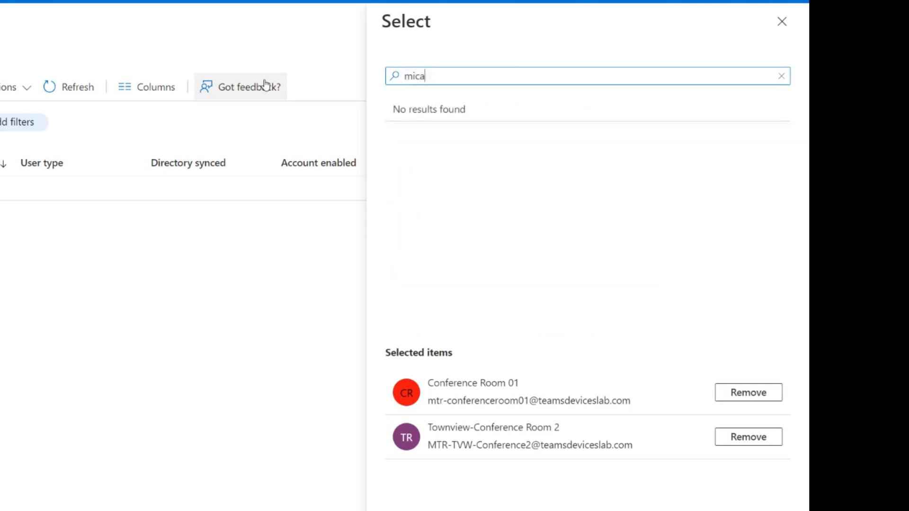
pyautogui.write('hae')
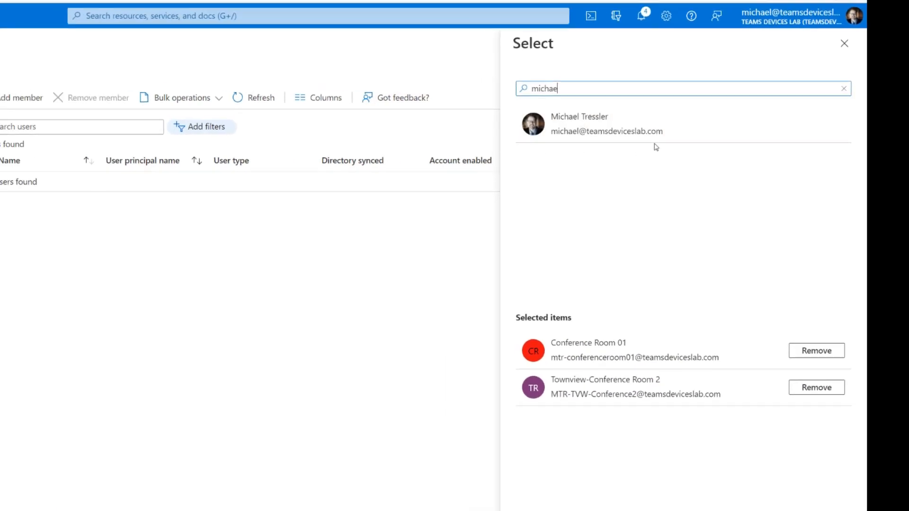
pyautogui.click(655, 137)
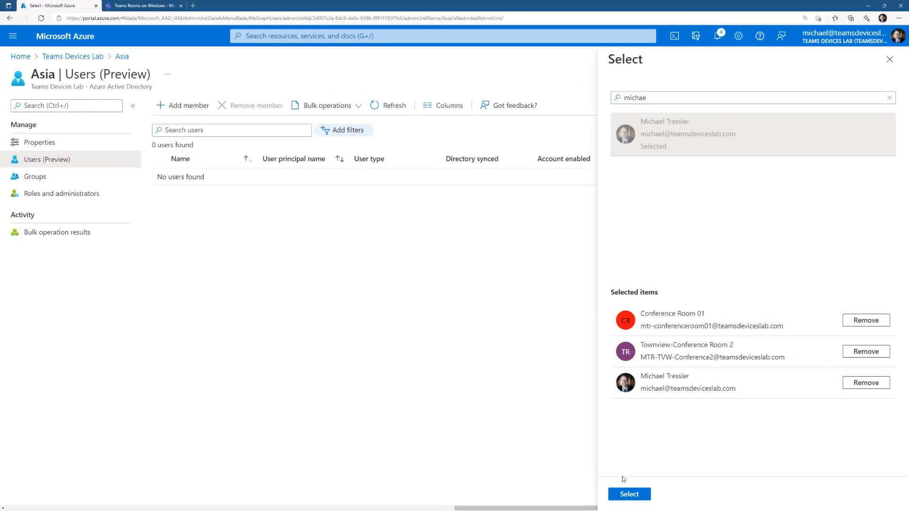
pyautogui.click(629, 493)
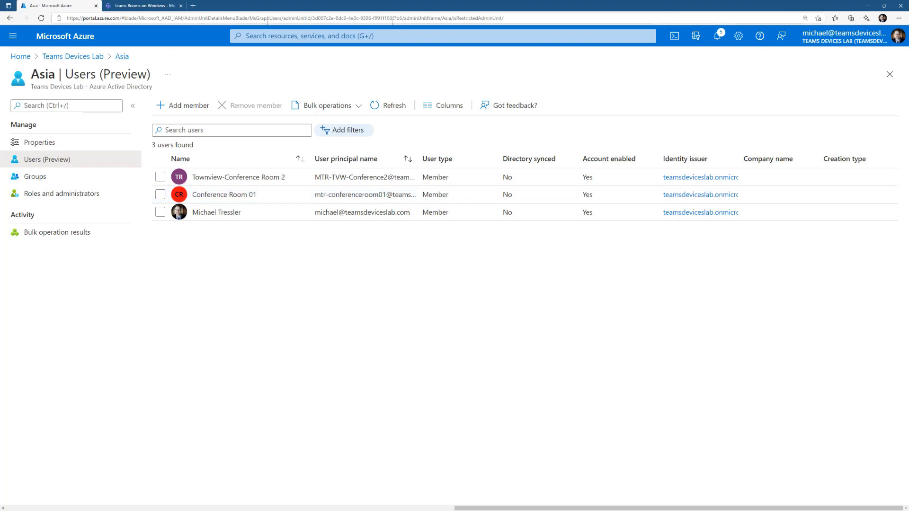
# - Switch to the Asia administrator's InPrivate Teams admin center and check the Panels, Teams Rooms on Android and Phones pages
pyautogui.click(868, 7)
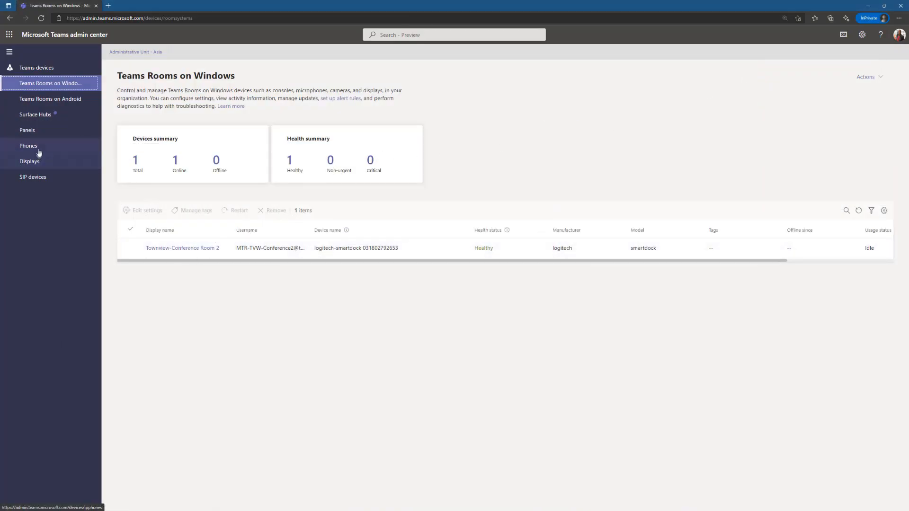
pyautogui.click(19, 133)
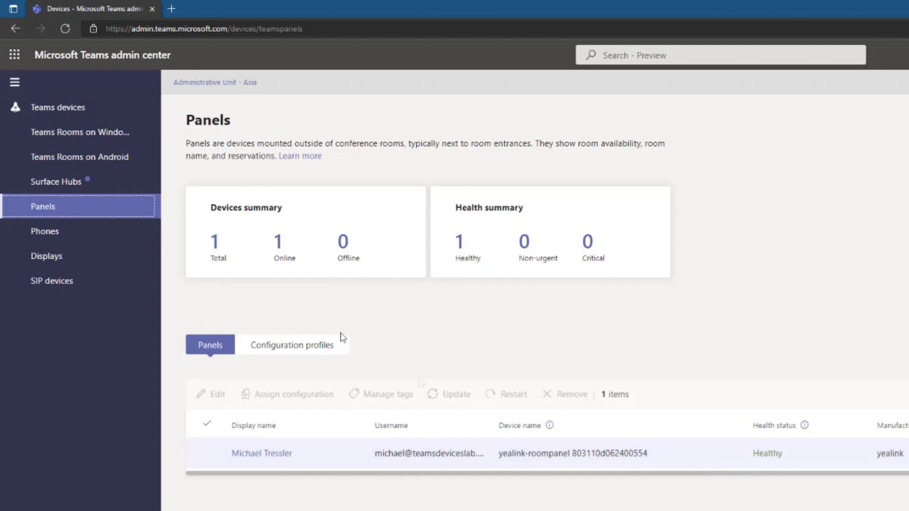
pyautogui.click(122, 165)
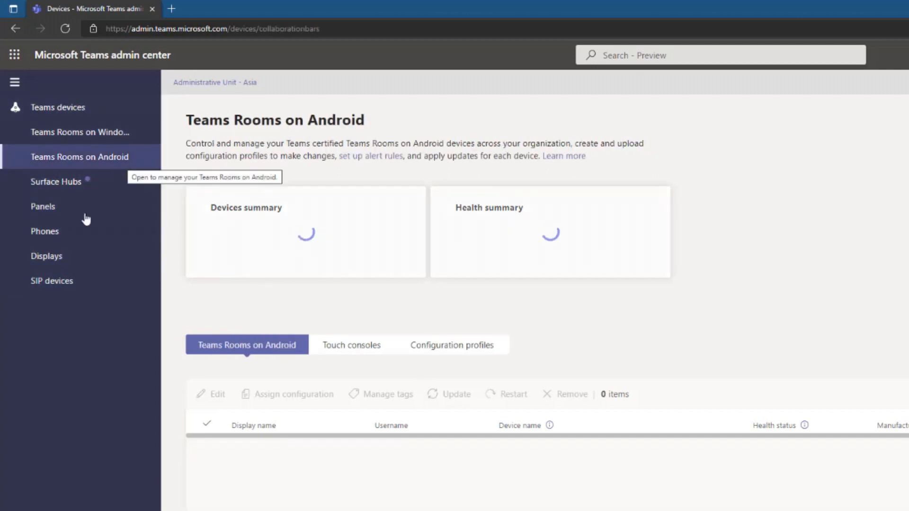
pyautogui.click(83, 241)
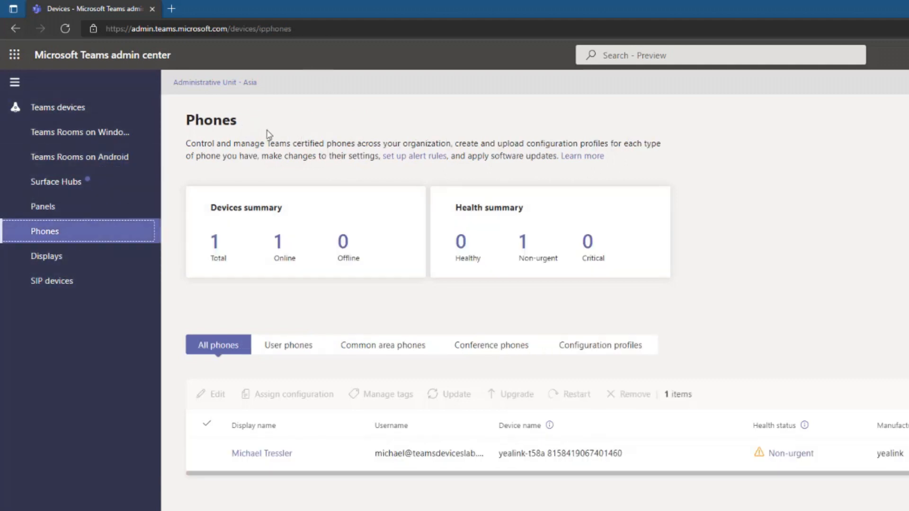
# - View which administrative units the Asia administrator can choose from, keeping the current selection
pyautogui.click(248, 82)
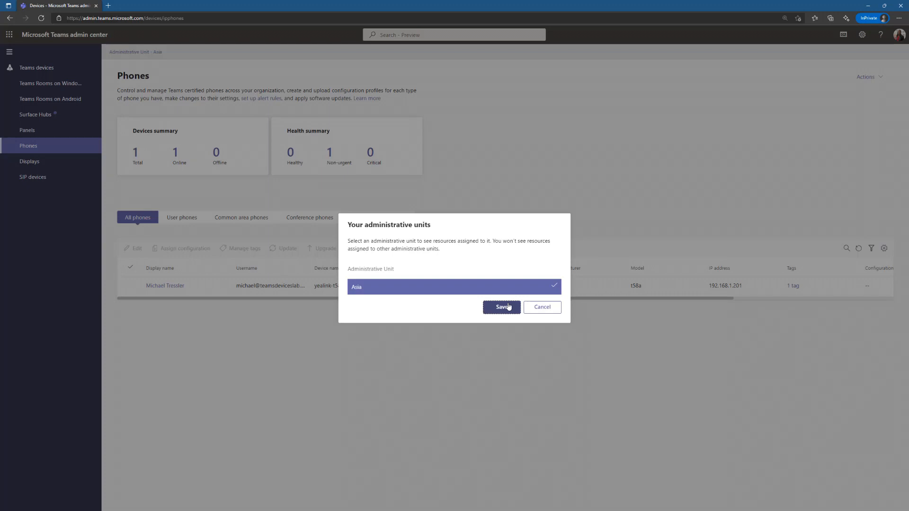
pyautogui.click(542, 308)
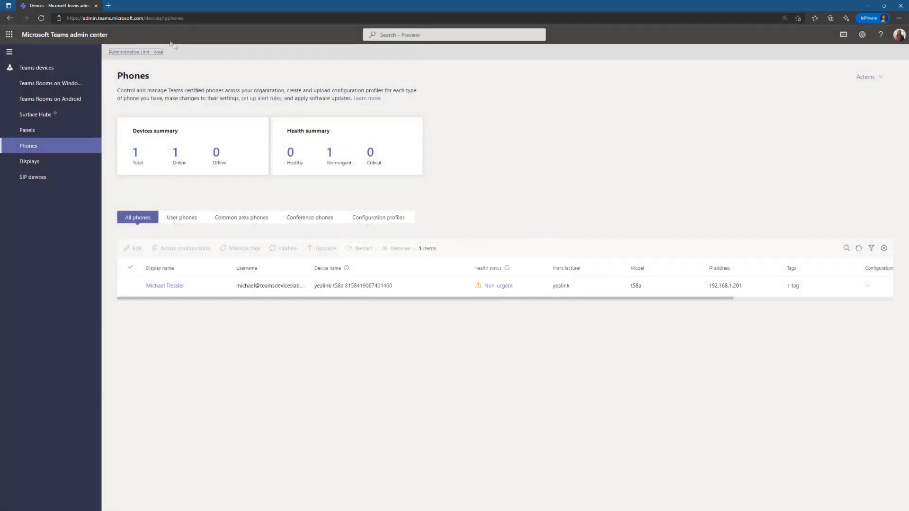
pyautogui.click(131, 53)
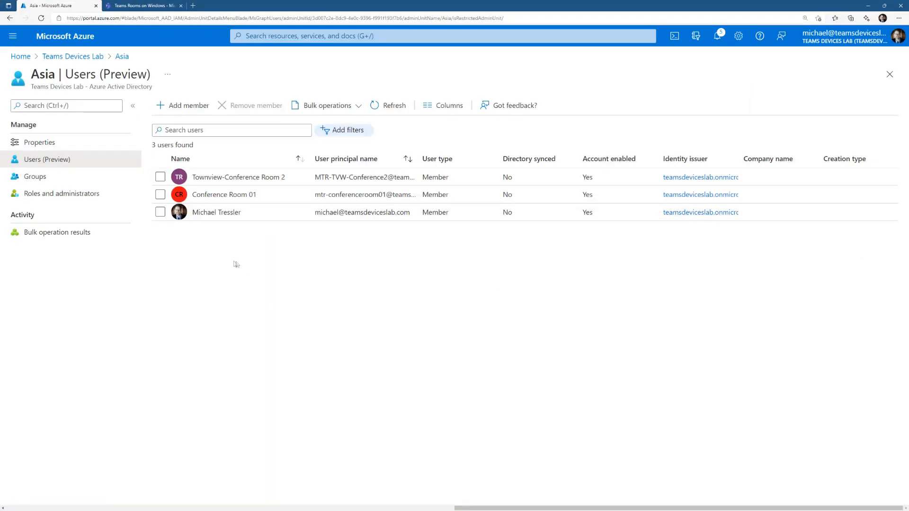
# - Return to the Azure portal and begin a Teams devices administrator assignment scoped to the Asia unit, bringing up its member selection
pyautogui.click(53, 194)
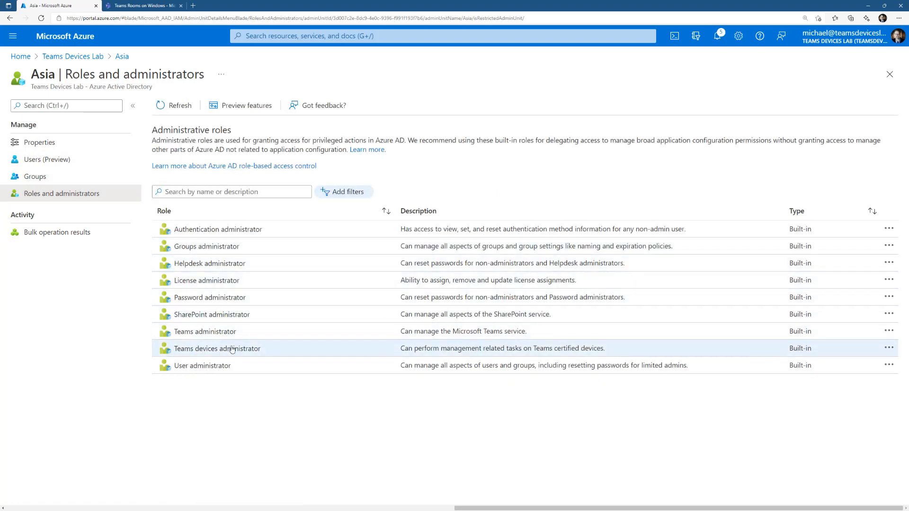
pyautogui.click(231, 349)
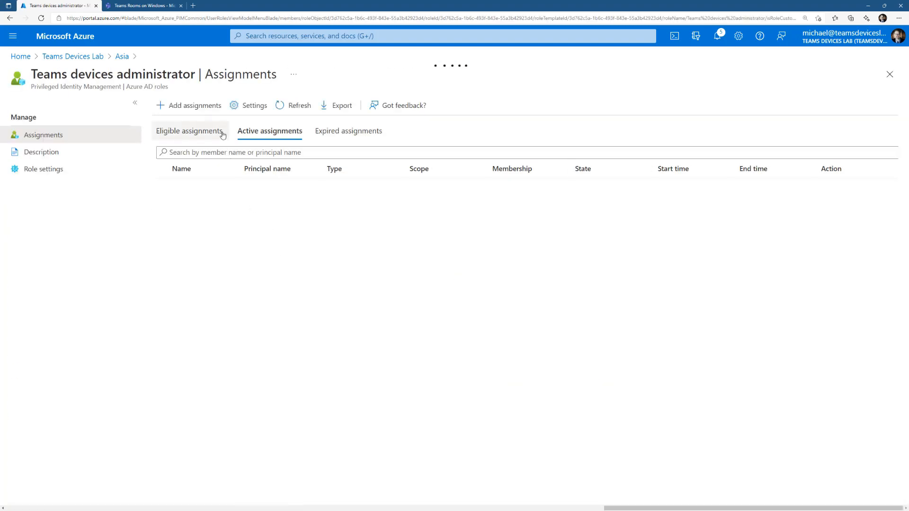
pyautogui.click(212, 111)
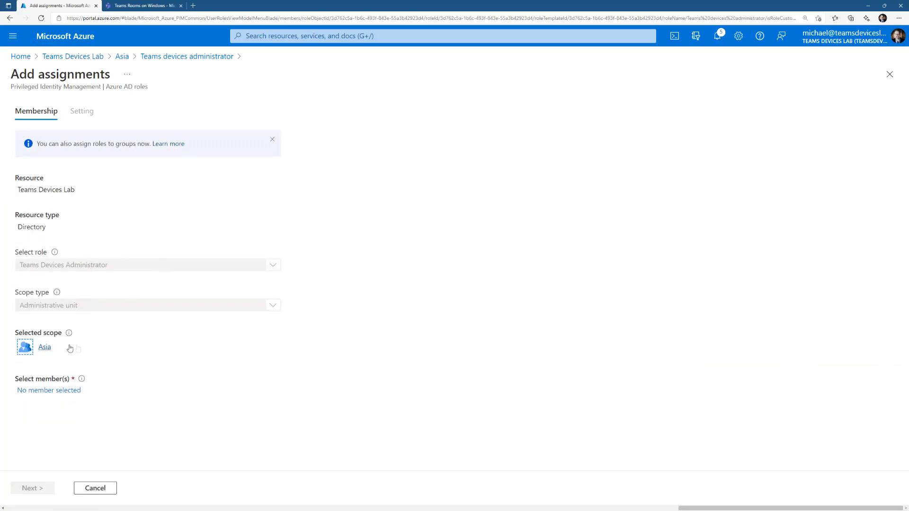
pyautogui.click(52, 390)
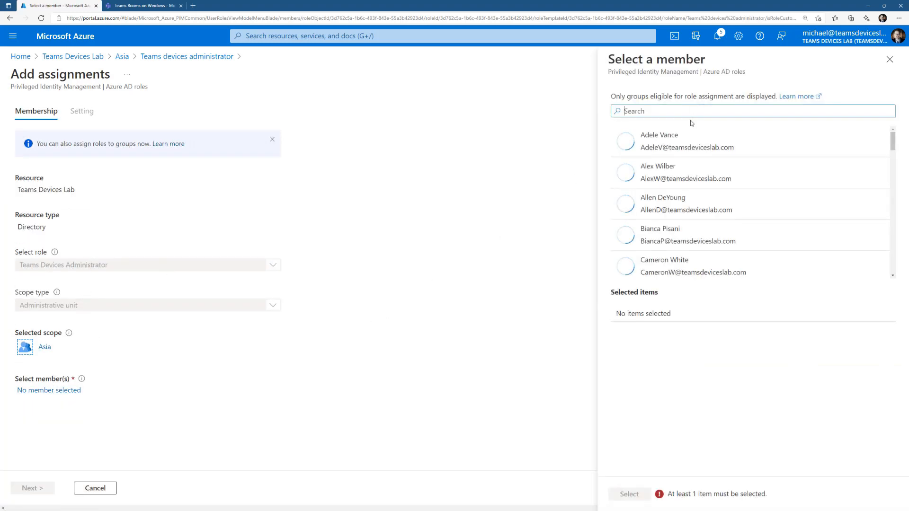
pyautogui.click(684, 142)
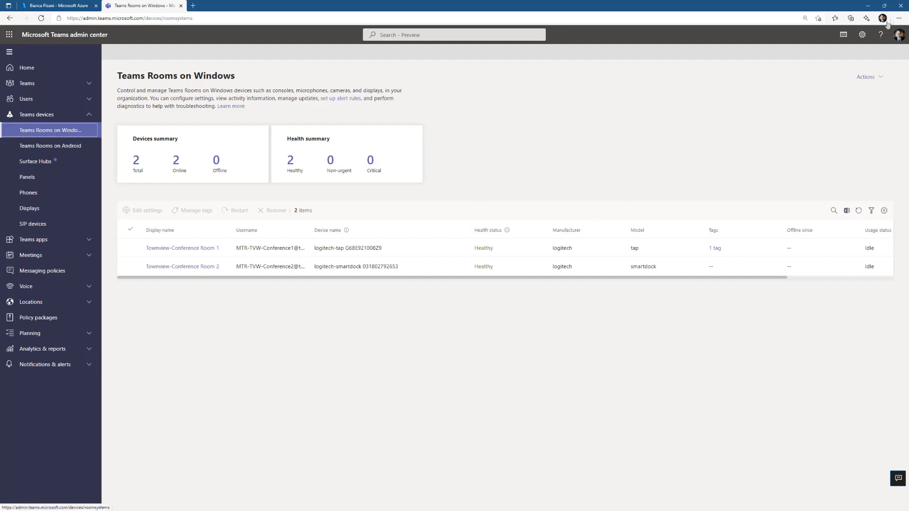
# - Check the full administrator's Phones, Displays and Panels pages, and the Asia administrator's Teams Rooms on Windows page for comparison
pyautogui.click(57, 196)
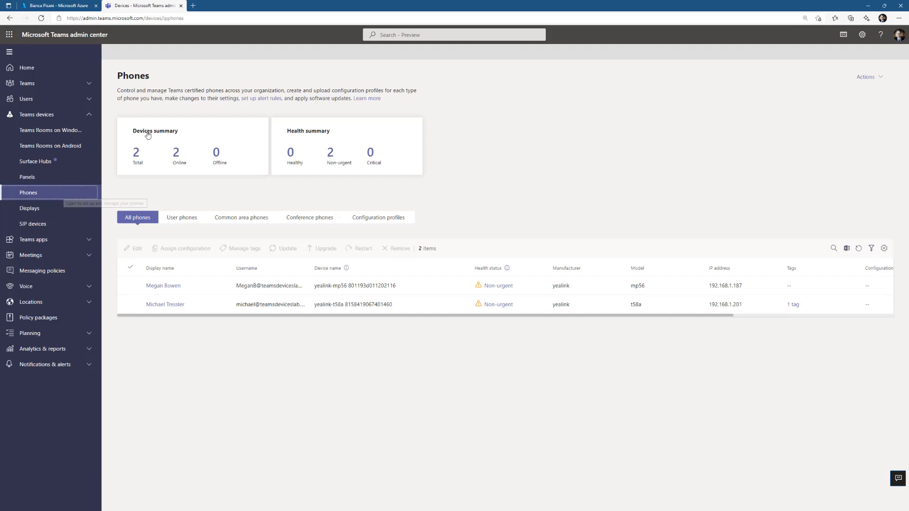
pyautogui.click(37, 210)
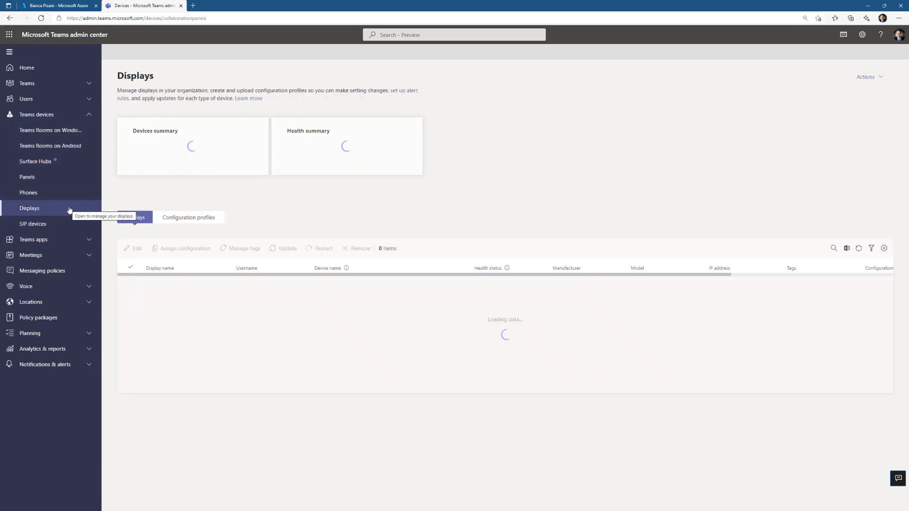
pyautogui.click(70, 177)
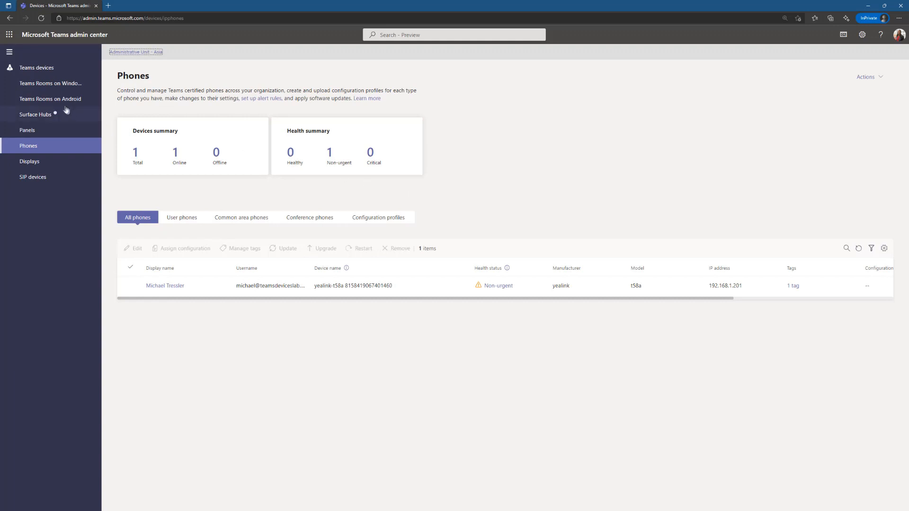
pyautogui.click(50, 83)
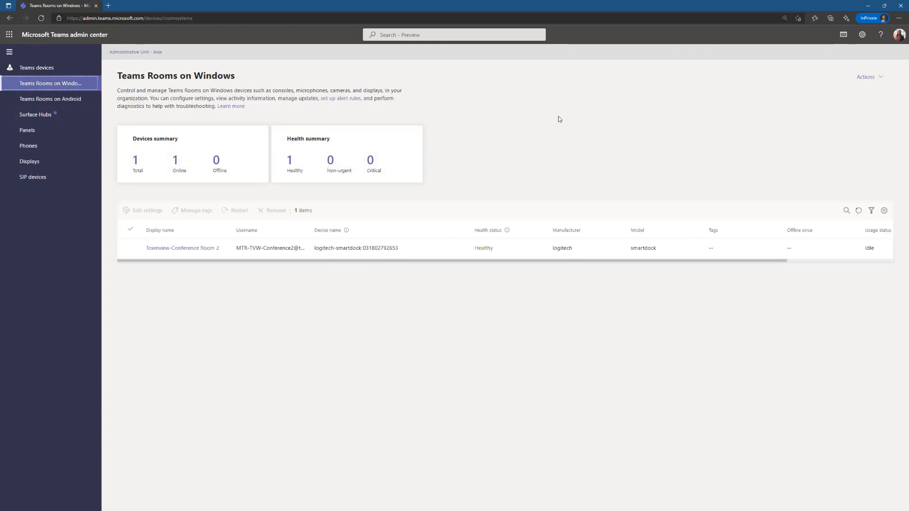